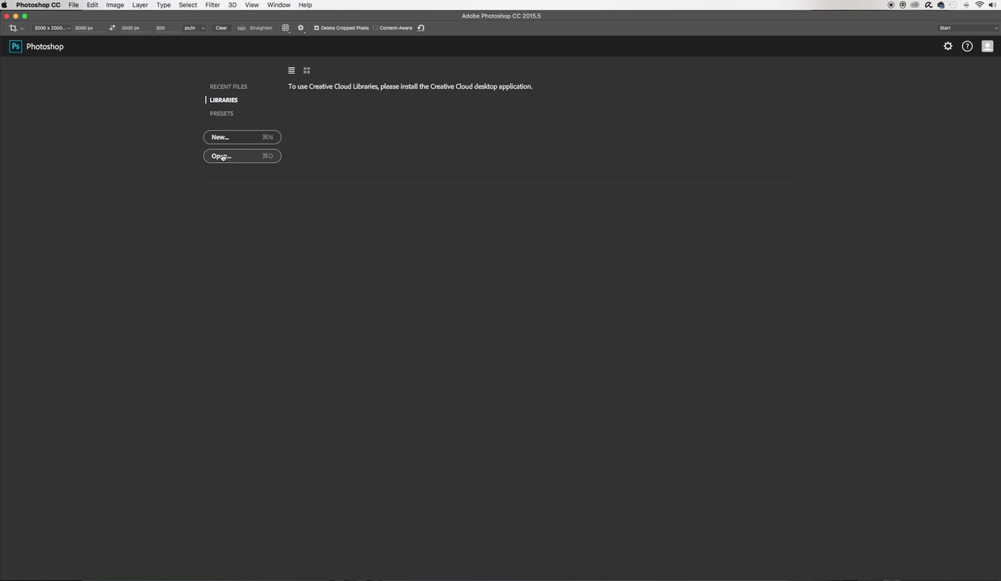
# - Open the image Brighton Beach ChCh-7707np.jpg from the Desktop and fit it to the window
pyautogui.click(72, 4)
pyautogui.click(81, 25)
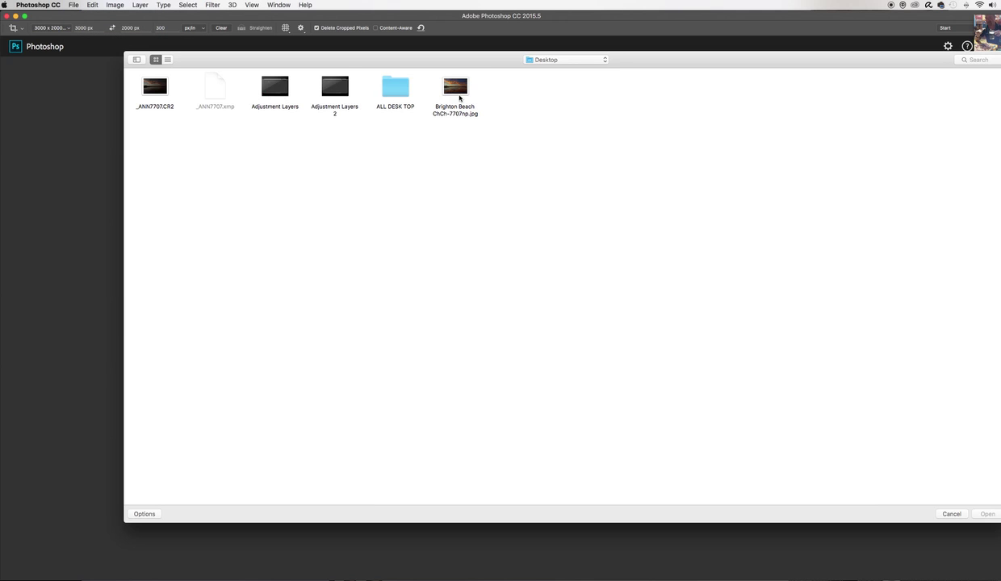
pyautogui.click(456, 87)
pyautogui.doubleClick(456, 87)
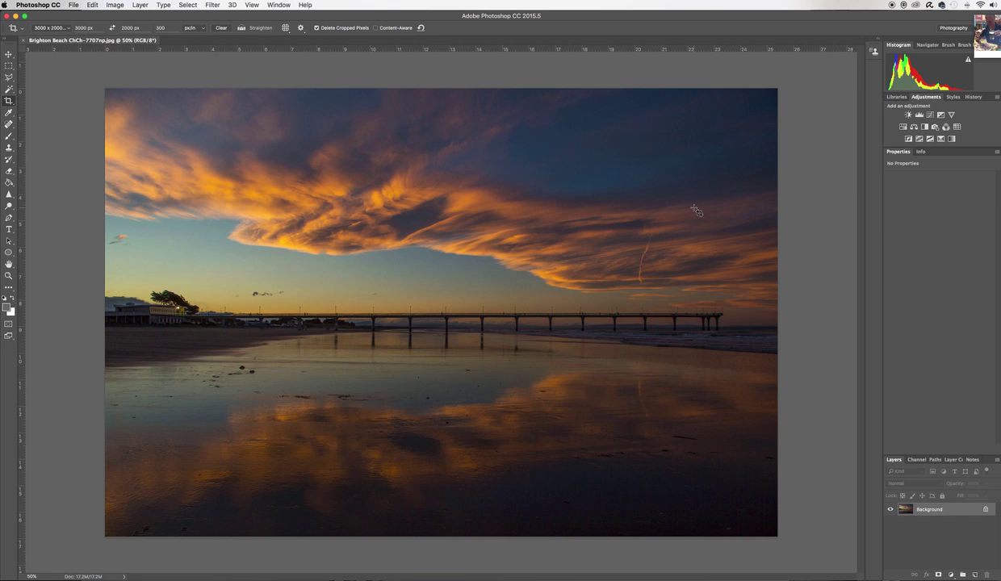
pyautogui.press('super+0')
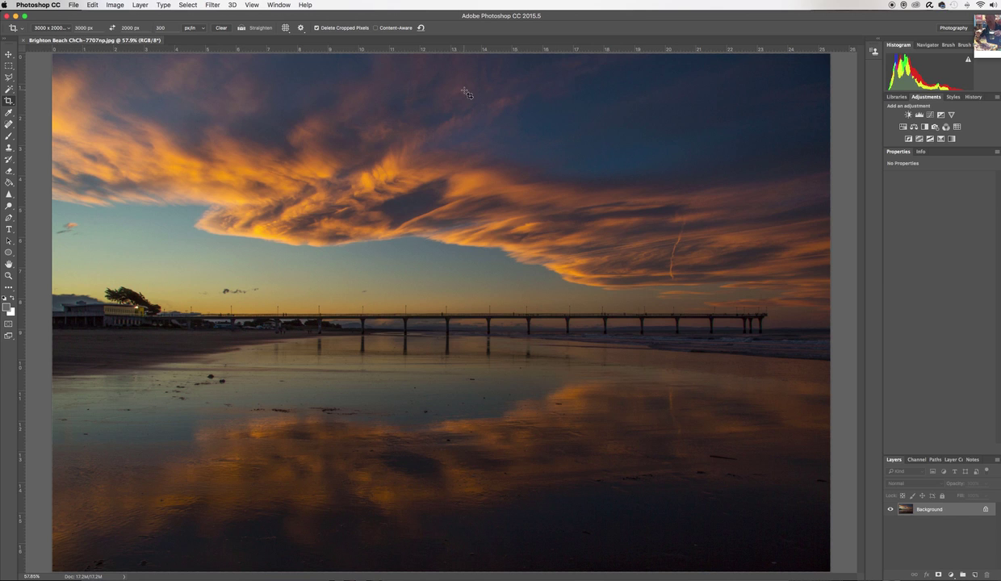
# - Duplicate the Background layer as Background copy and keep the copy selected
pyautogui.click(139, 5)
pyautogui.click(150, 32)
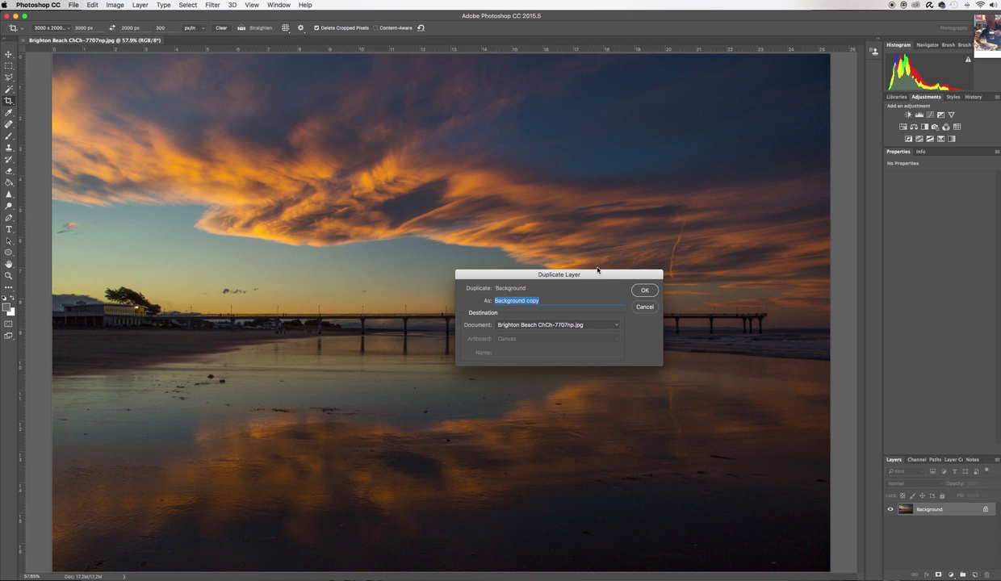
pyautogui.click(642, 291)
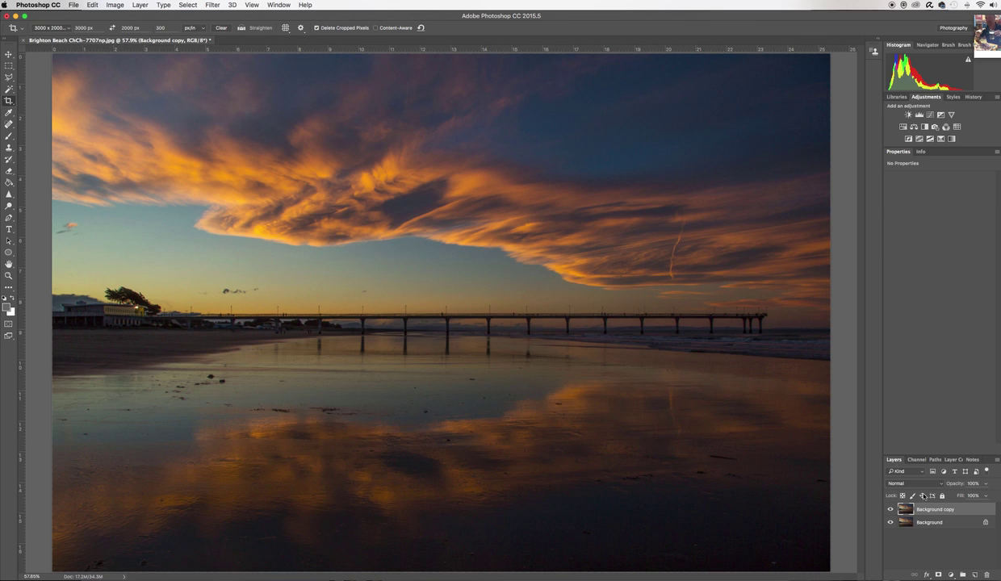
pyautogui.hotkey('alt', '[')
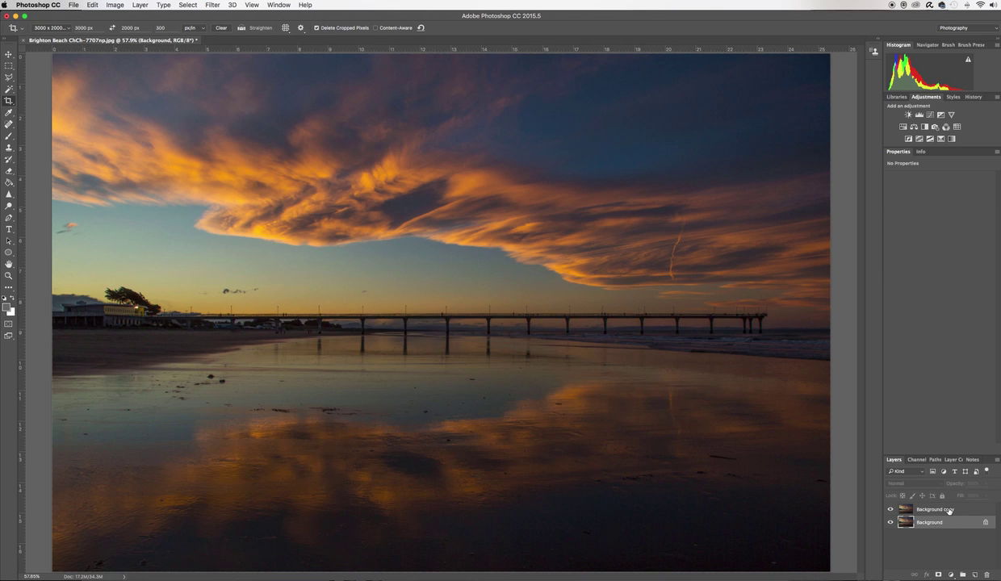
pyautogui.click(949, 510)
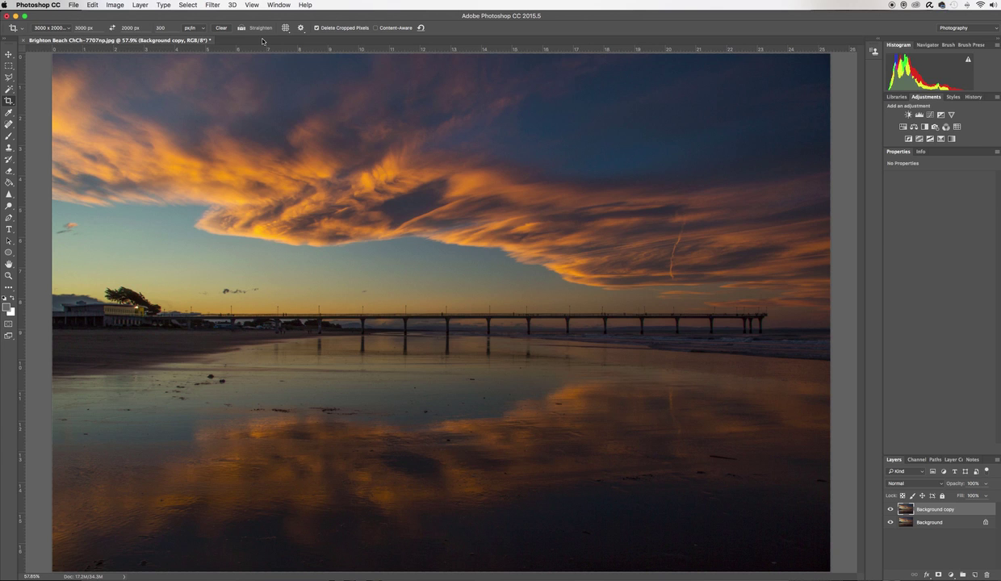
# - Run the Topaz Adjust 5 filter on the duplicated layer and preview several presets from the Adjust 4 Preset List
pyautogui.click(211, 5)
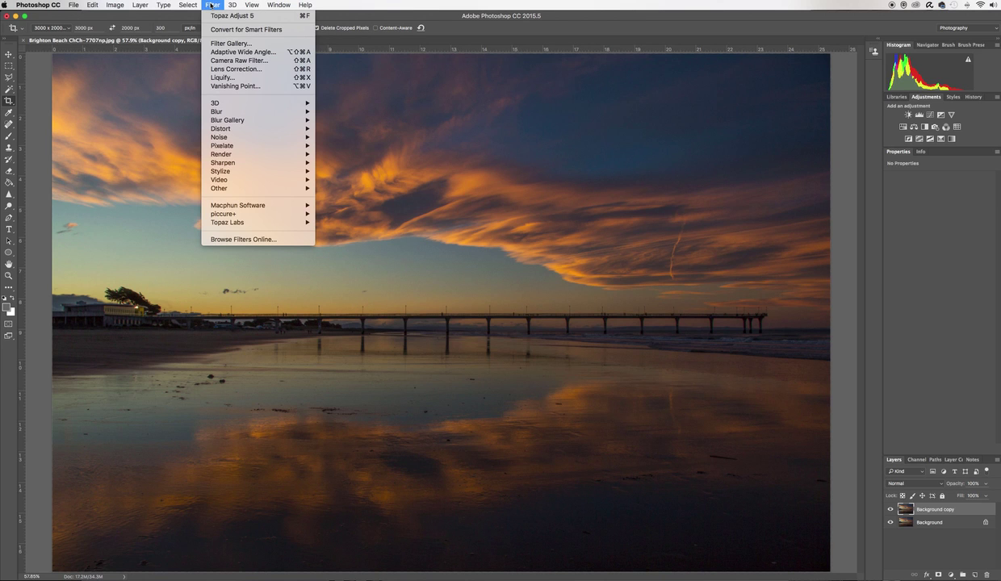
pyautogui.moveTo(225, 139)
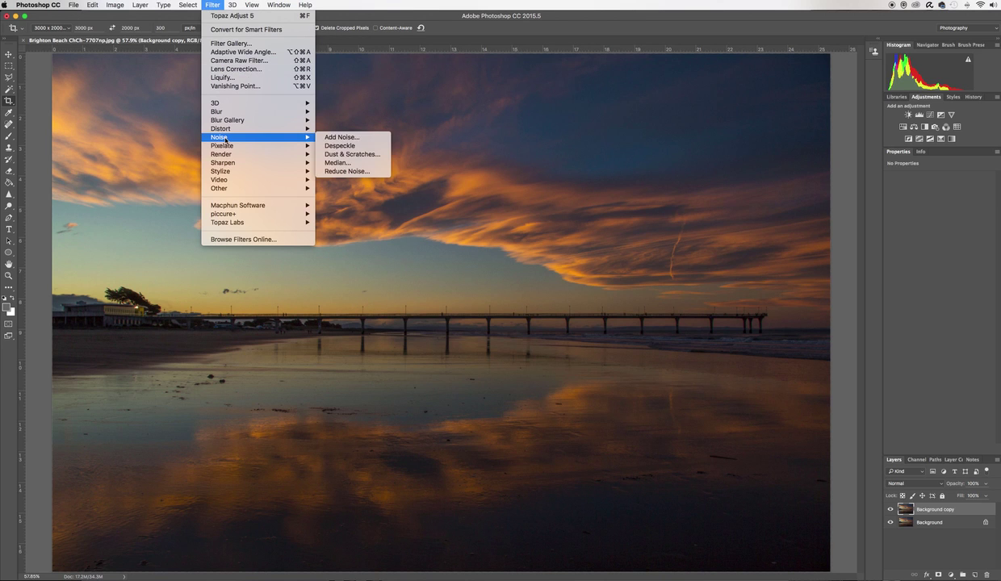
pyautogui.moveTo(236, 225)
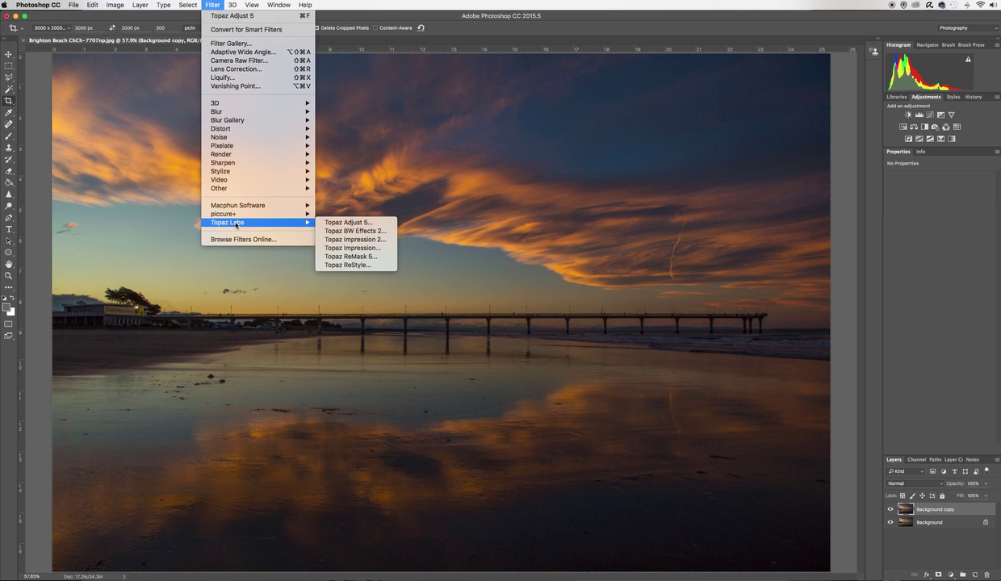
pyautogui.click(332, 224)
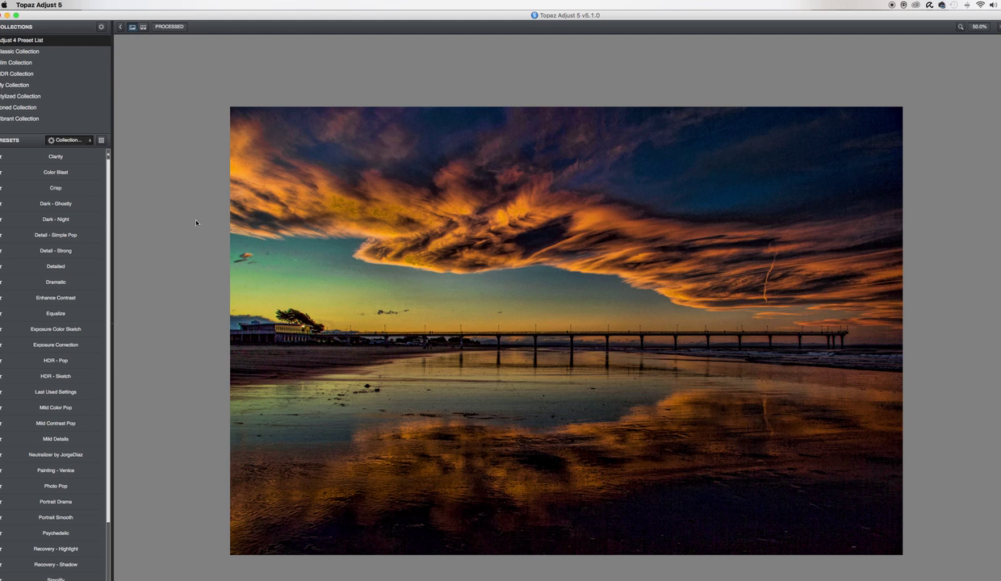
pyautogui.moveTo(79, 284)
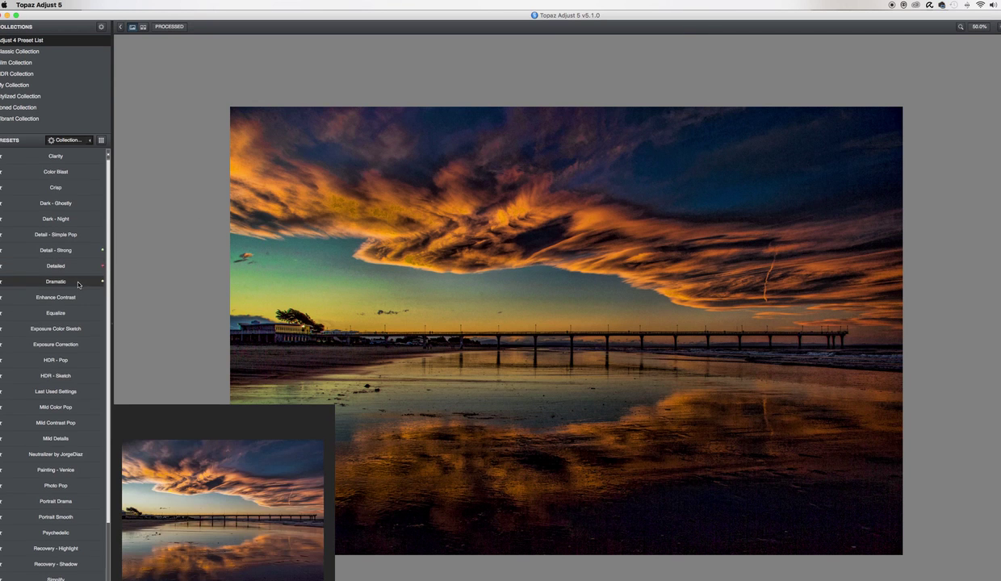
pyautogui.scroll(-5, 78, 284)
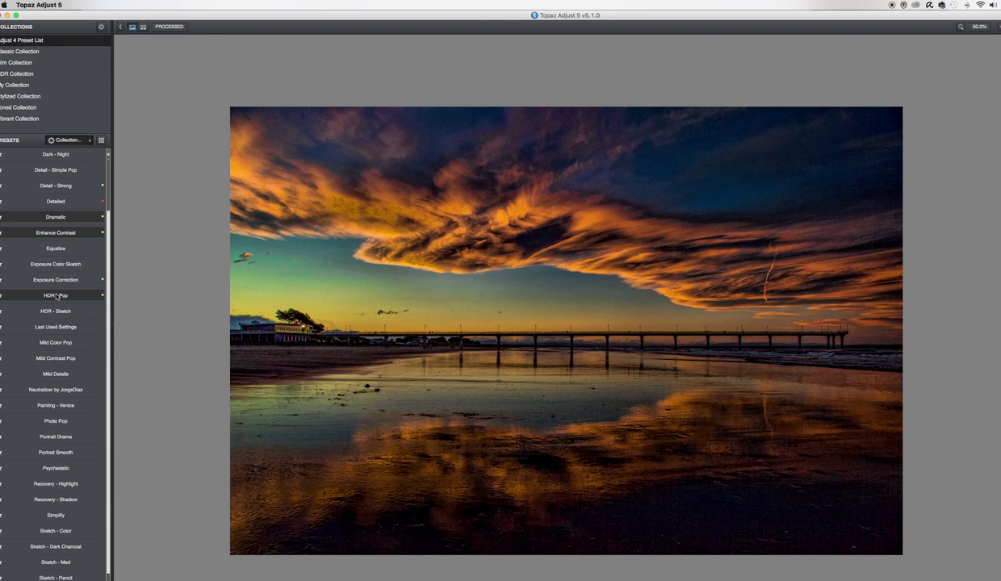
pyautogui.moveTo(50, 314)
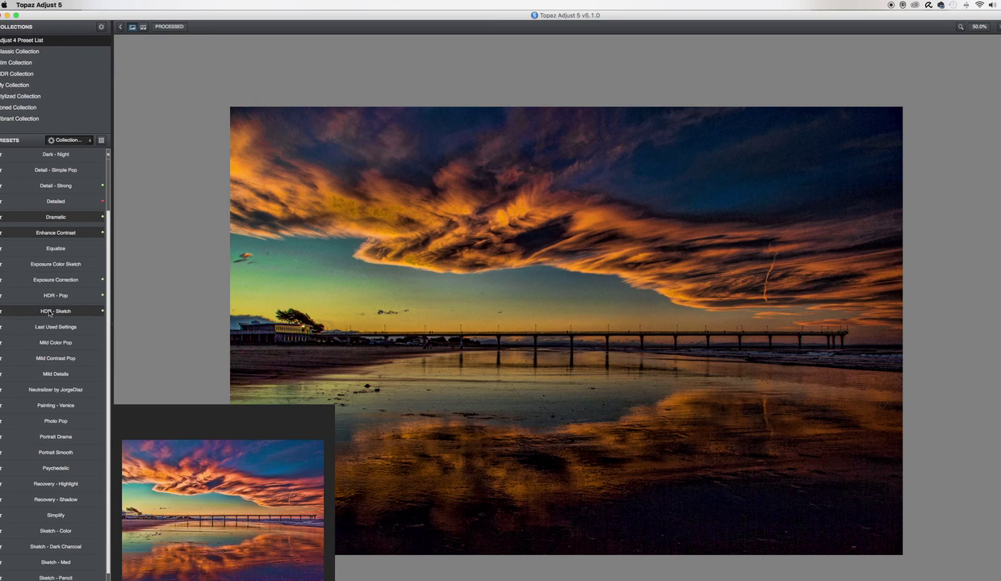
pyautogui.moveTo(51, 349)
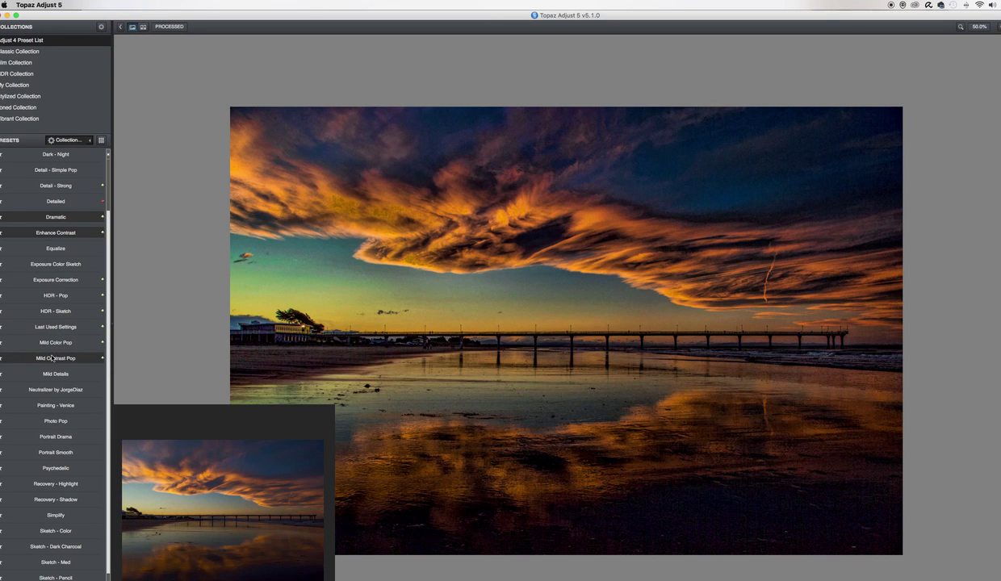
# - Compare the Portrait Smooth preset with the original image, and apply the Psychedelic preset instead
pyautogui.click(49, 454)
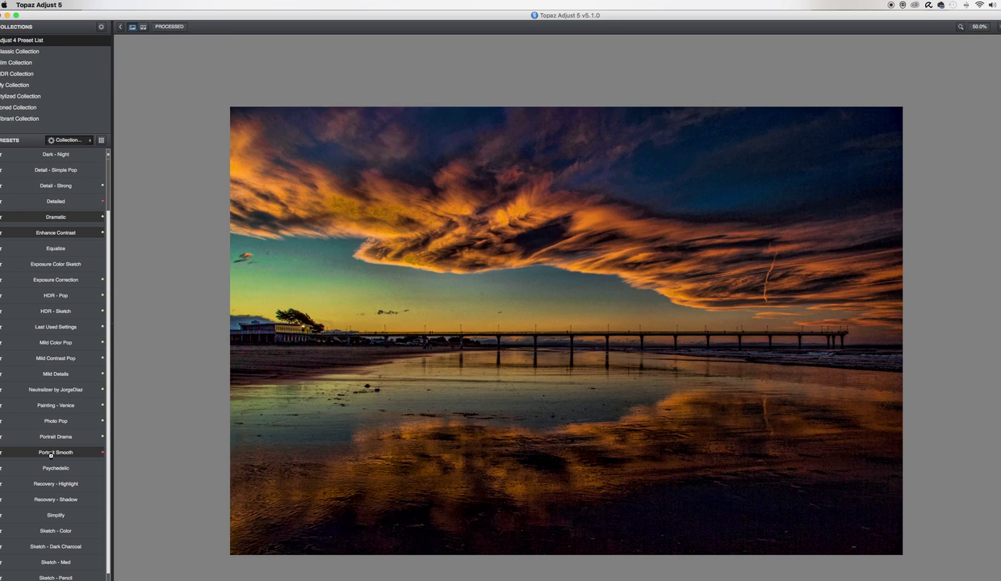
pyautogui.click(50, 454)
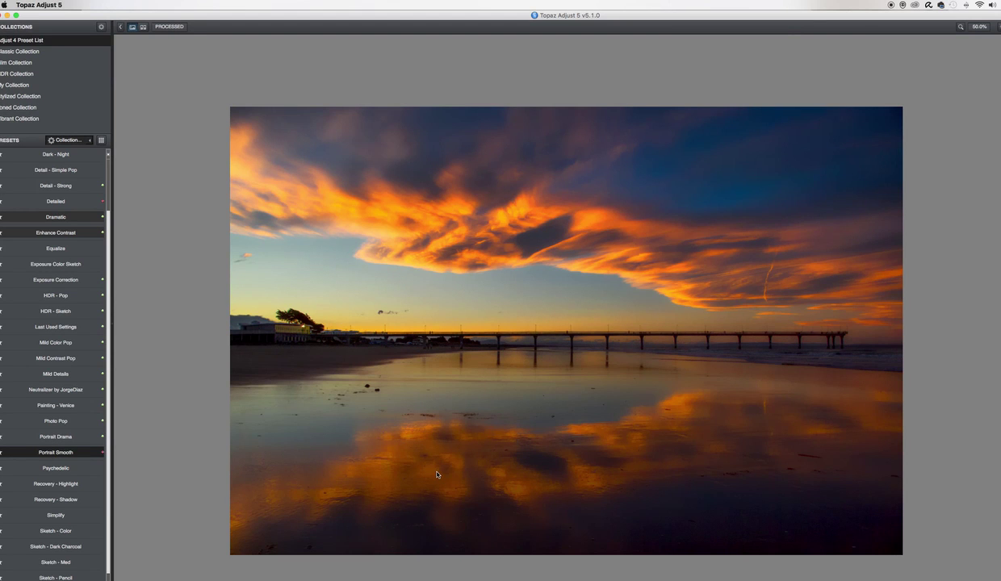
pyautogui.click(170, 27)
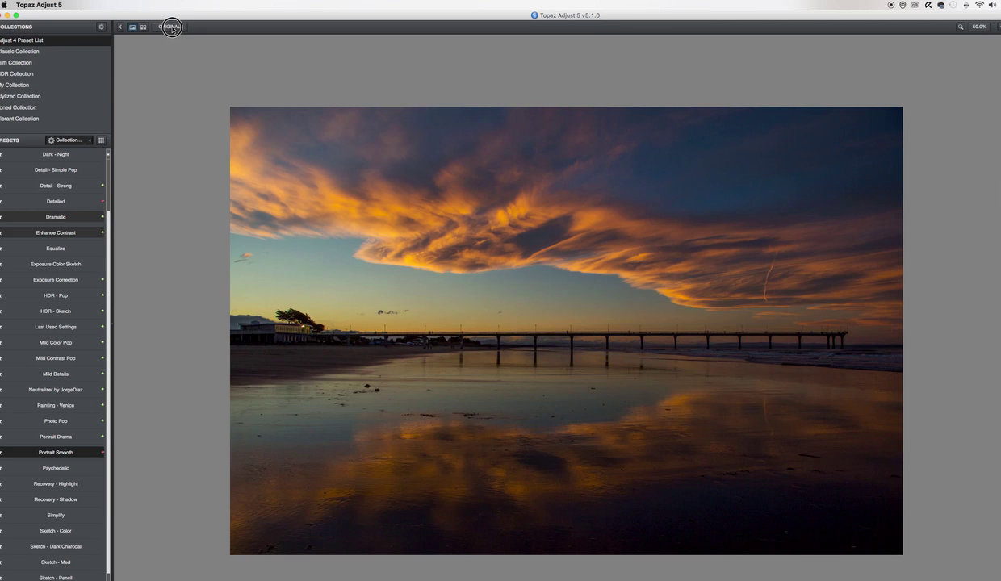
pyautogui.click(172, 29)
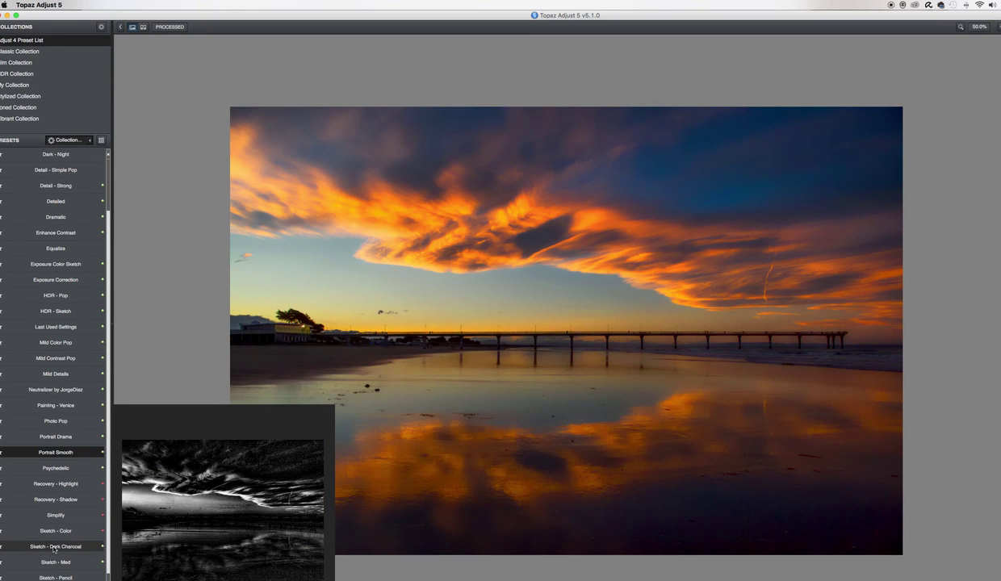
pyautogui.click(59, 472)
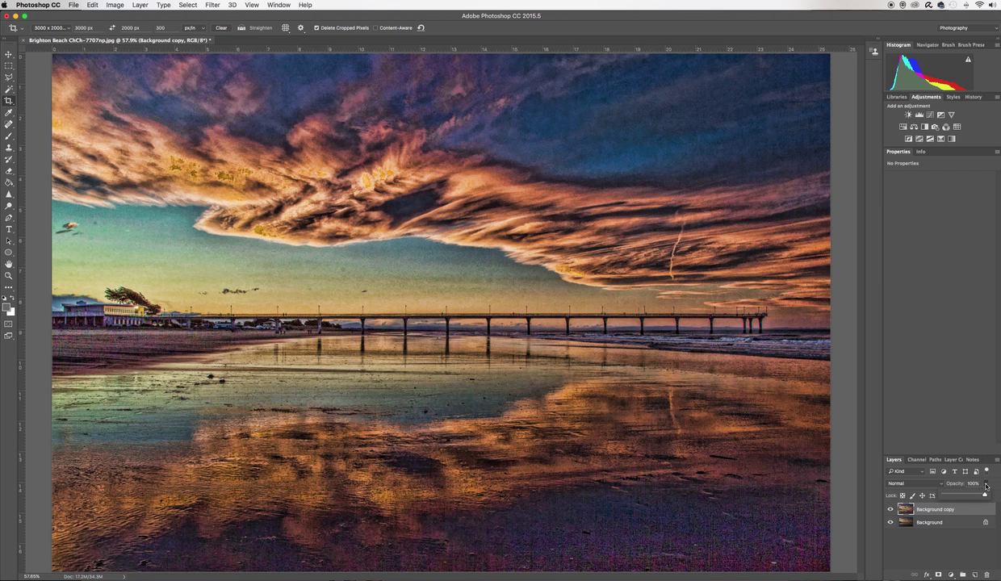
# - Reduce the Background copy layer's opacity to 7% and flatten the image
pyautogui.click(986, 483)
pyautogui.moveTo(983, 495); pyautogui.dragTo(933, 494)
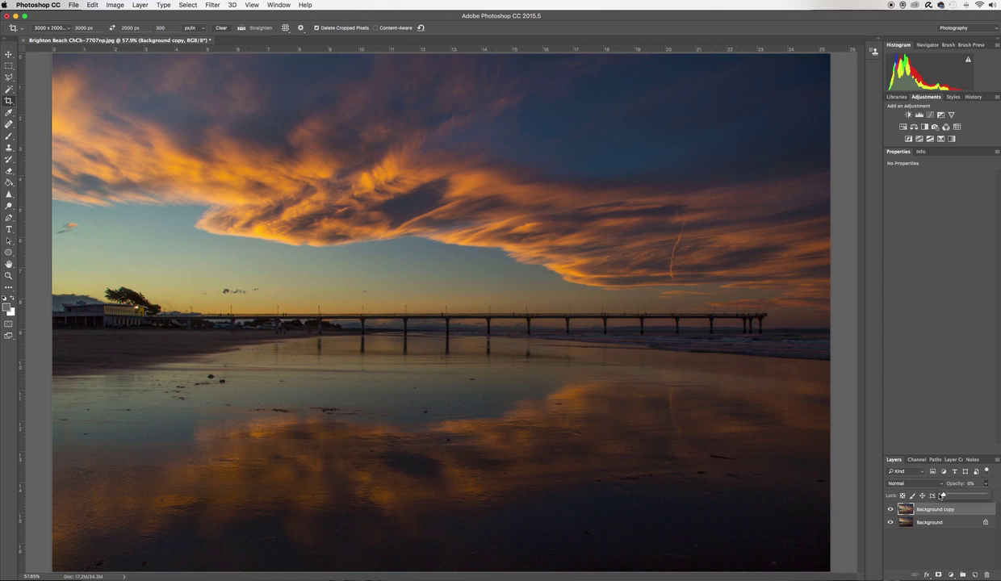
pyautogui.moveTo(943, 495); pyautogui.dragTo(948, 495)
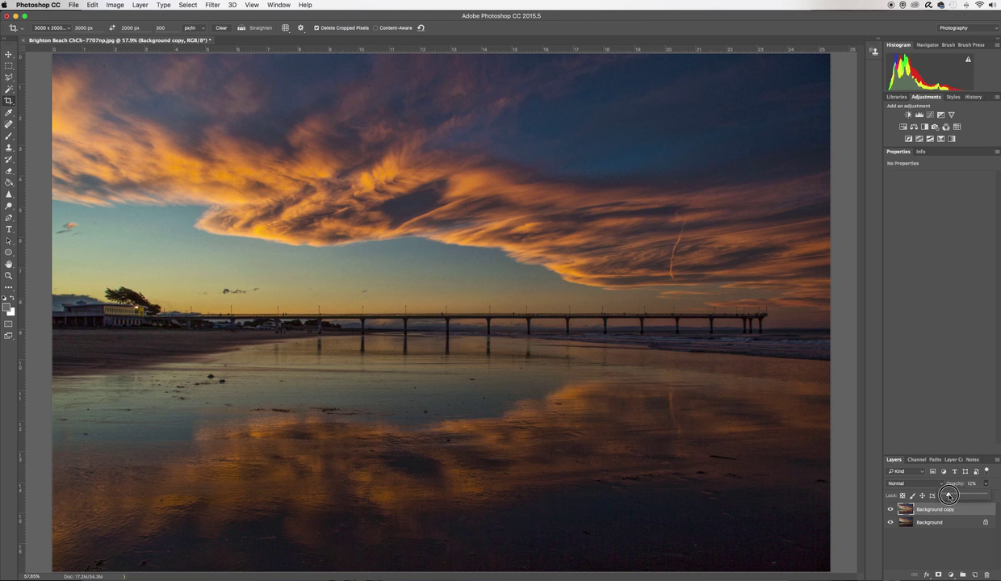
pyautogui.moveTo(948, 495)
pyautogui.mouseDown()
pyautogui.moveTo(993, 495)
pyautogui.moveTo(945, 496)
pyautogui.mouseUp()
pyautogui.moveTo(946, 496); pyautogui.dragTo(943, 496)
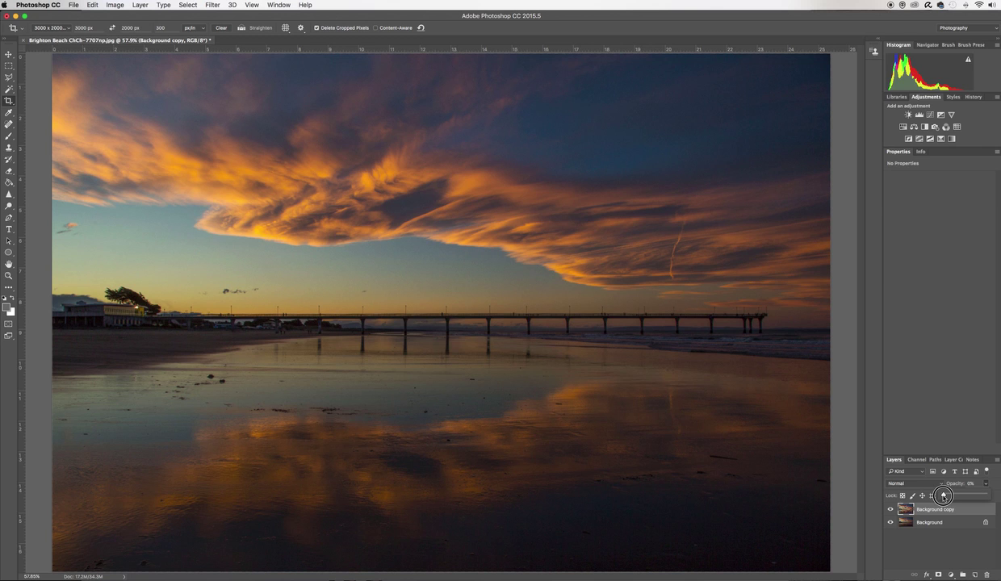
pyautogui.moveTo(943, 497); pyautogui.dragTo(948, 494)
pyautogui.moveTo(948, 495); pyautogui.dragTo(949, 494)
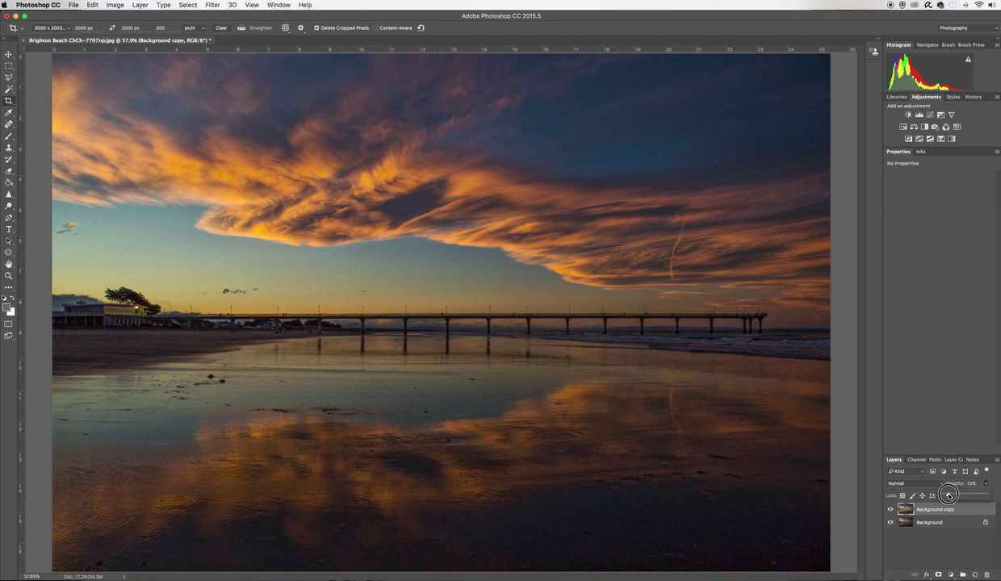
pyautogui.moveTo(948, 494); pyautogui.dragTo(945, 494)
pyautogui.click(141, 5)
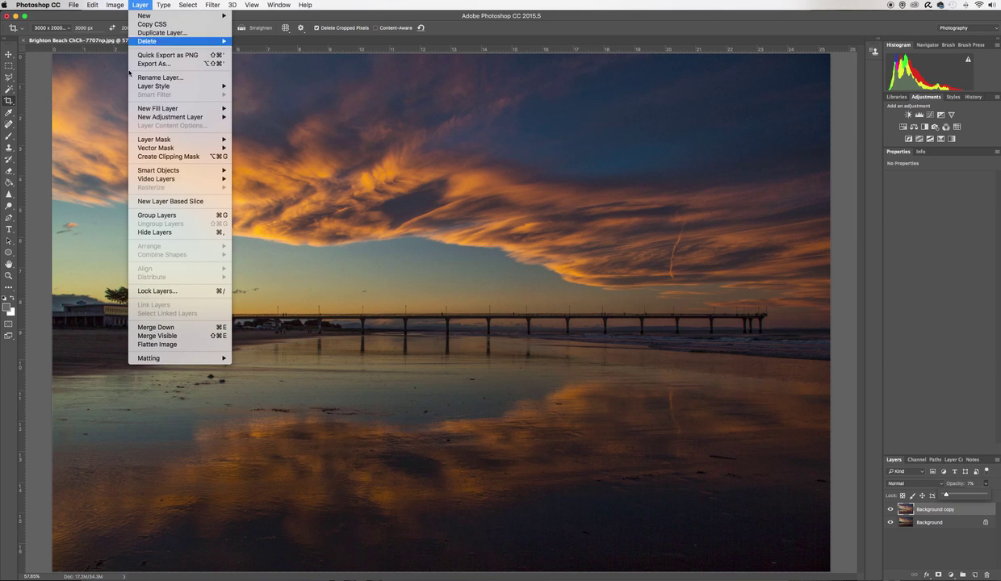
pyautogui.click(150, 344)
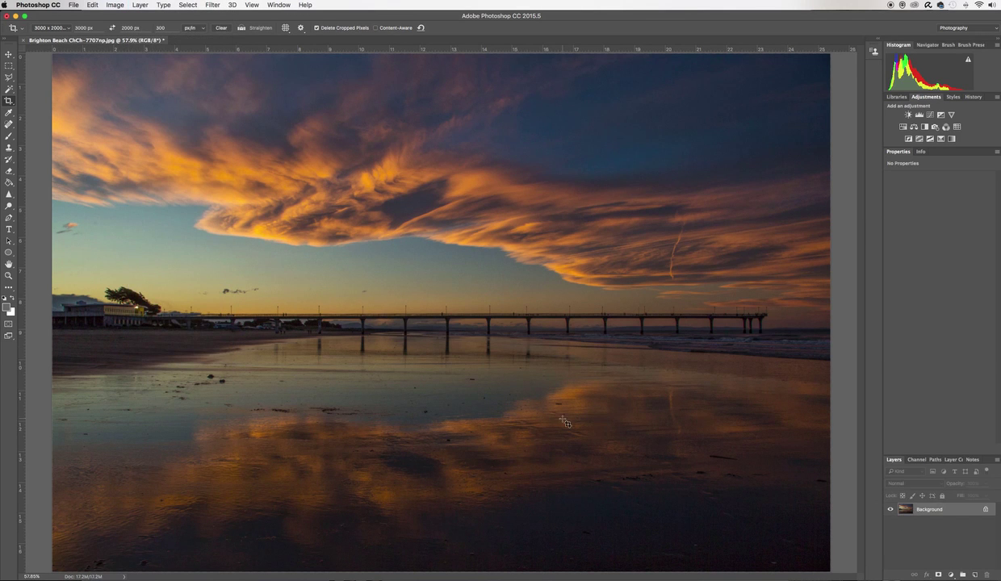
pyautogui.click(74, 5)
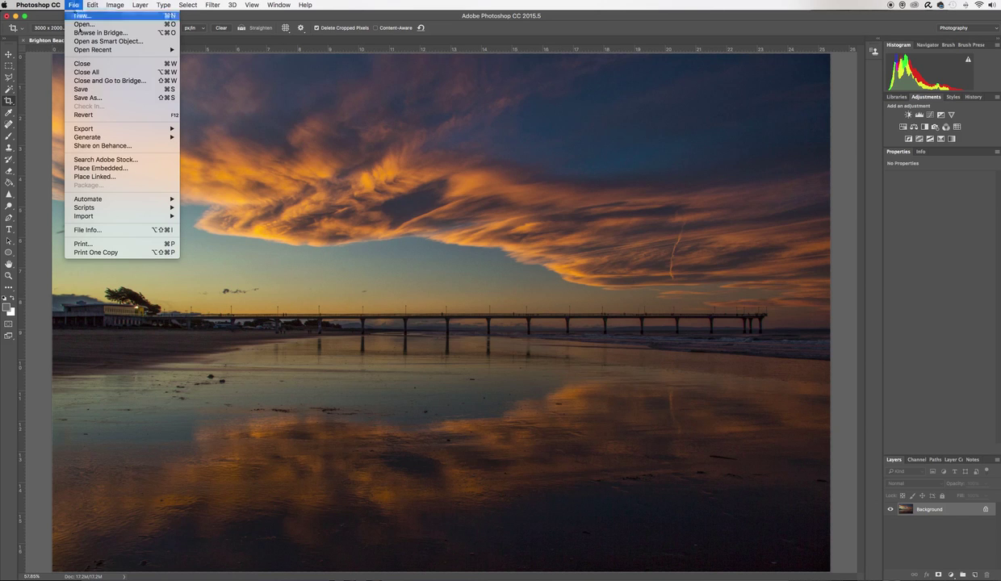
pyautogui.click(91, 89)
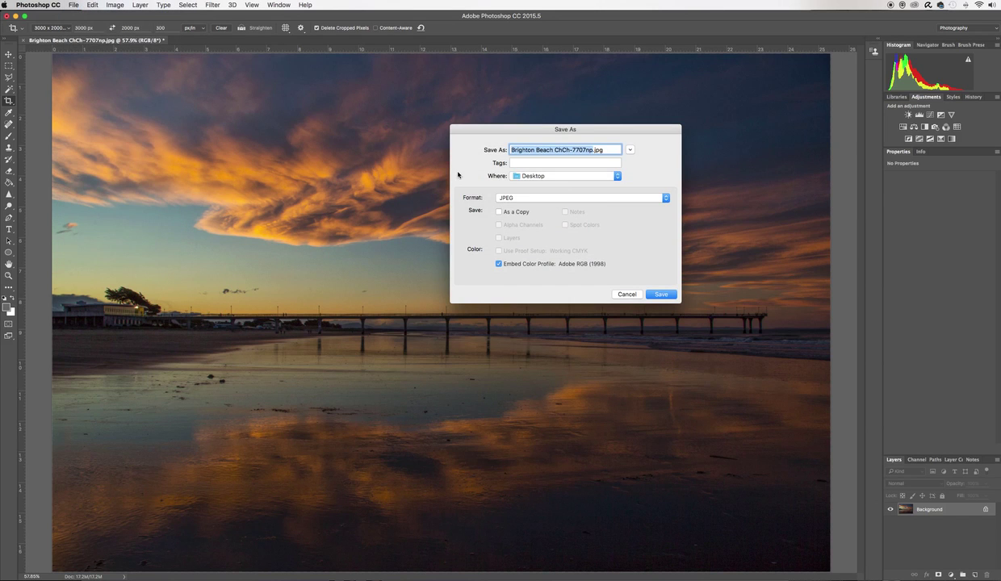
pyautogui.click(594, 150)
pyautogui.write('-')
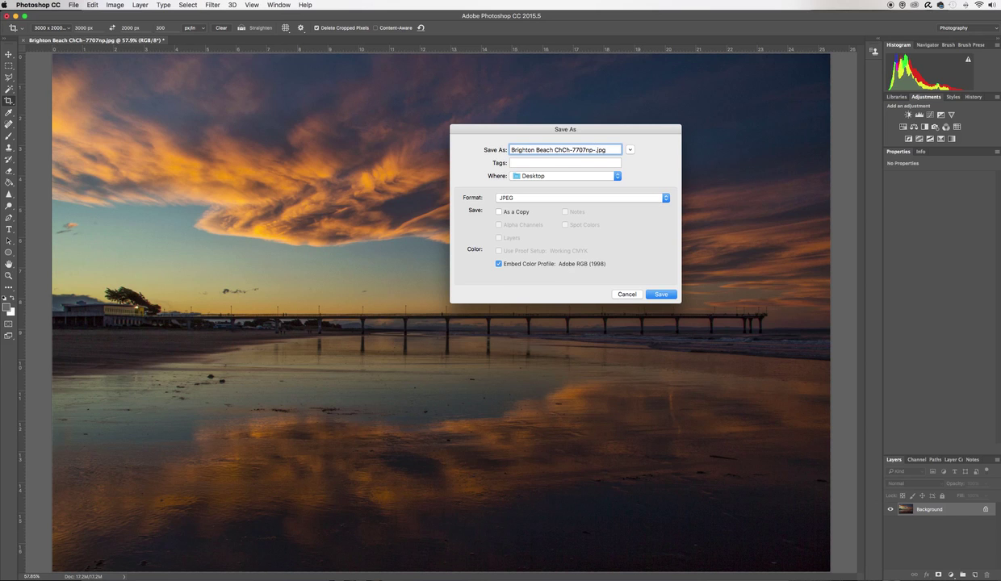
pyautogui.write('ts')
pyautogui.press('BackSpace')
pyautogui.write('pdn')
pyautogui.click(627, 294)
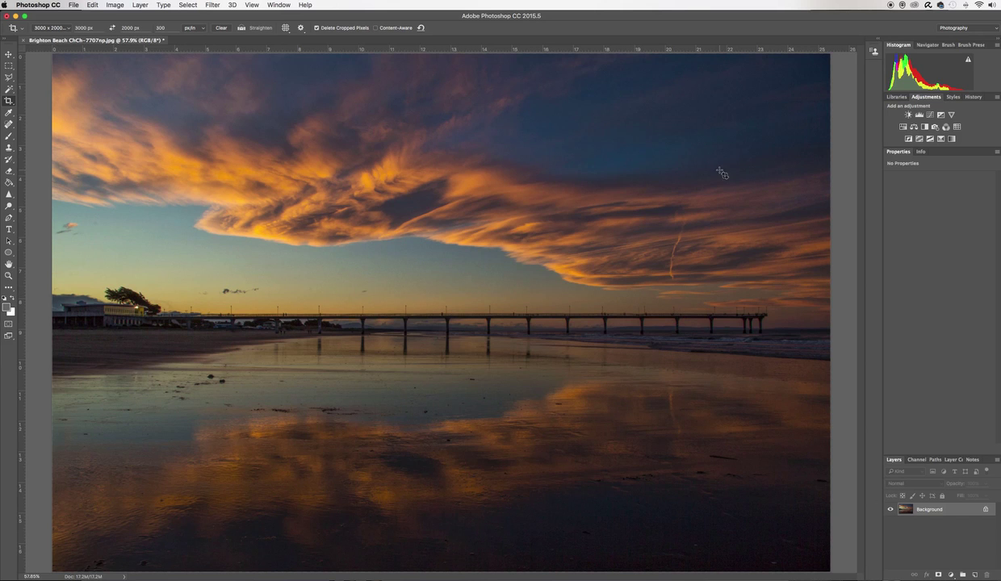
# - Revert the image to its Open state in the history
pyautogui.click(973, 97)
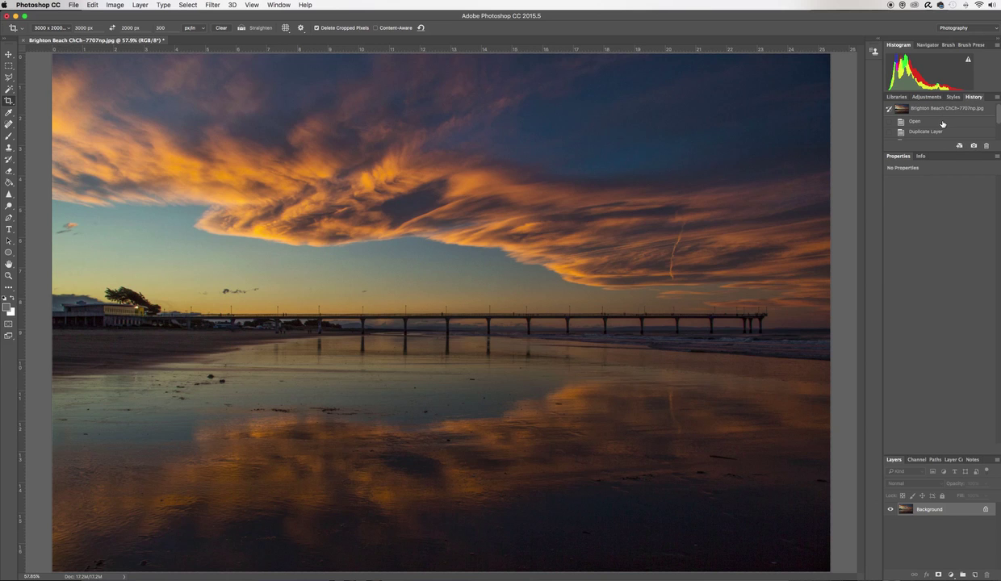
pyautogui.click(942, 122)
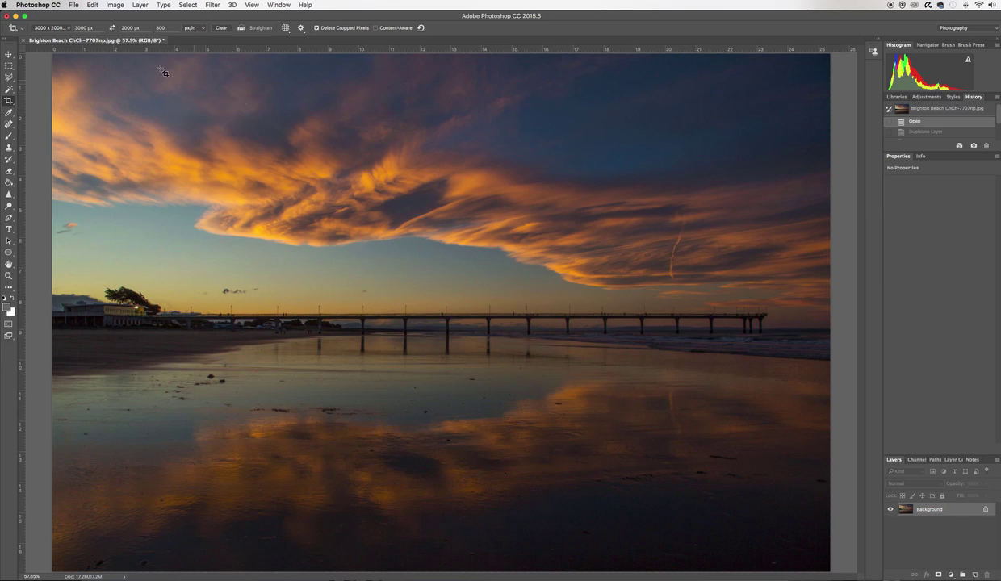
# - Adjust the number of History States in the Performance preferences, accept the settings and return to the Crop tool
pyautogui.click(34, 5)
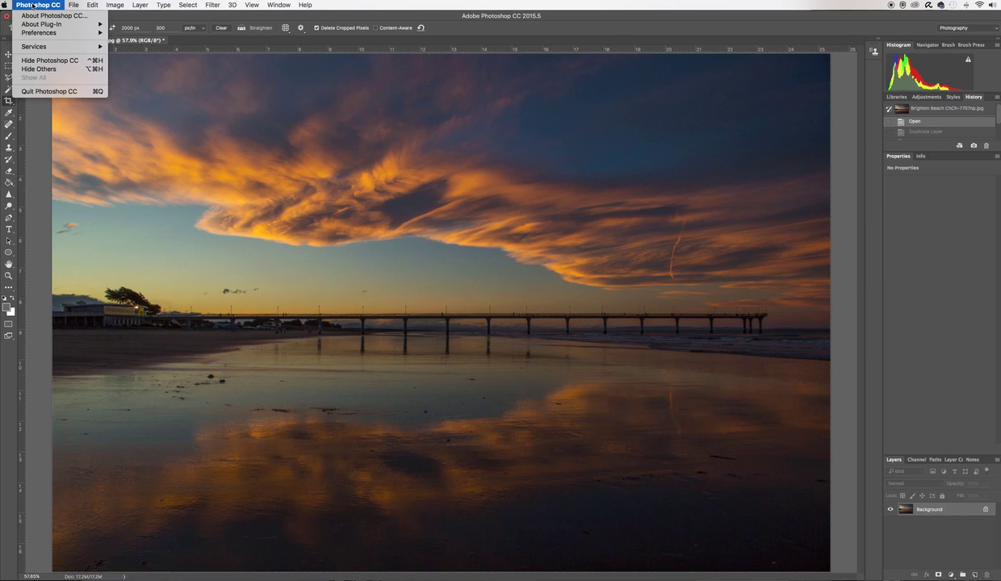
pyautogui.moveTo(37, 34)
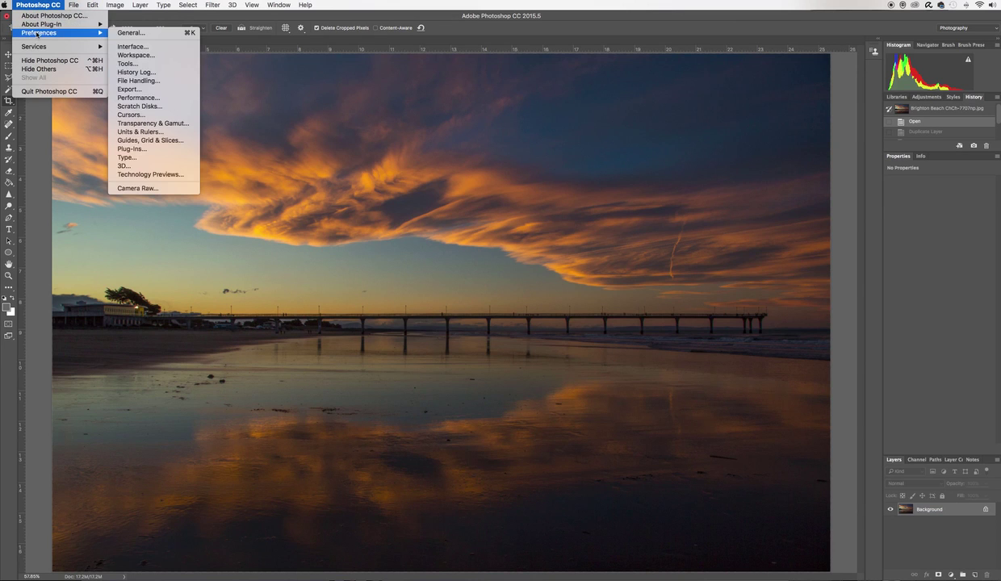
pyautogui.click(150, 99)
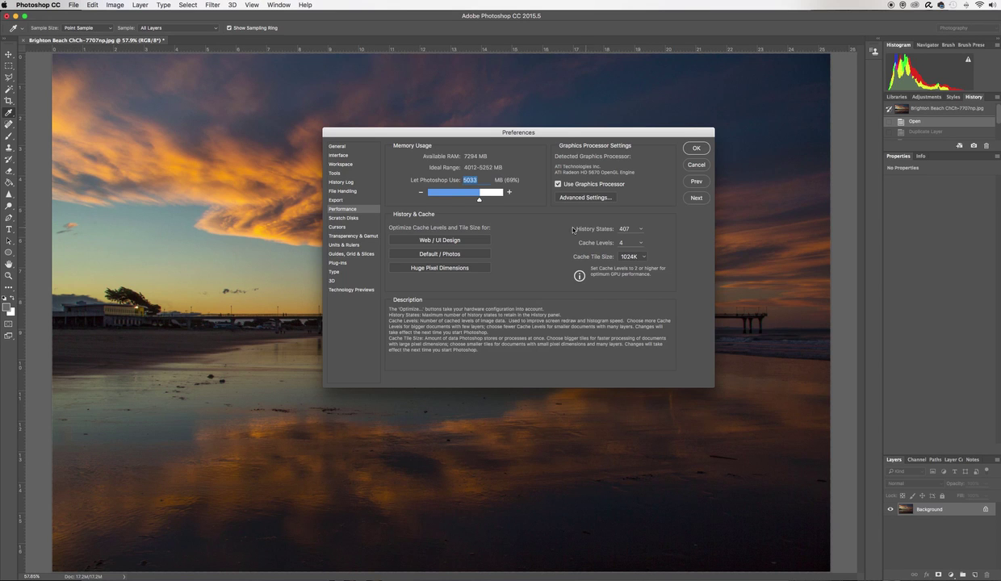
pyautogui.click(643, 229)
pyautogui.moveTo(639, 240)
pyautogui.mouseDown()
pyautogui.moveTo(622, 240)
pyautogui.moveTo(635, 239)
pyautogui.mouseUp()
pyautogui.click(696, 148)
pyautogui.press('c')
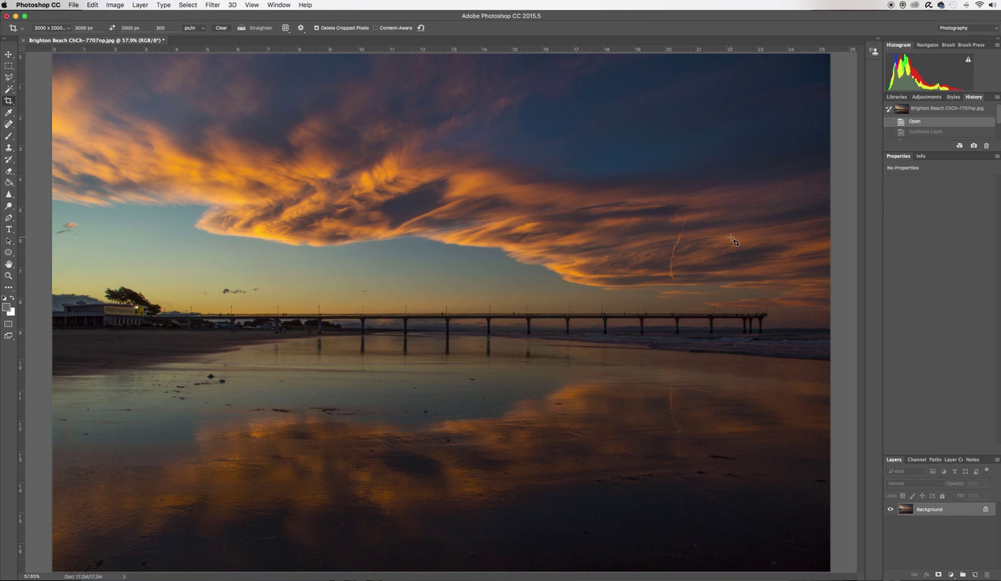